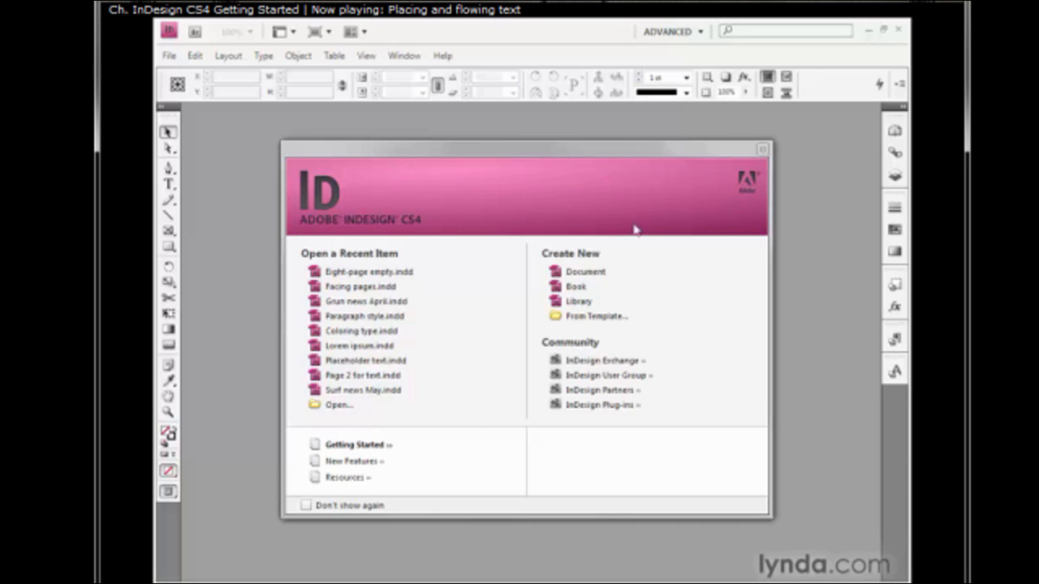
Step: Start a new document with 2 columns and Facing Pages checked
{"action": "left_click", "coordinate": [611, 273]}
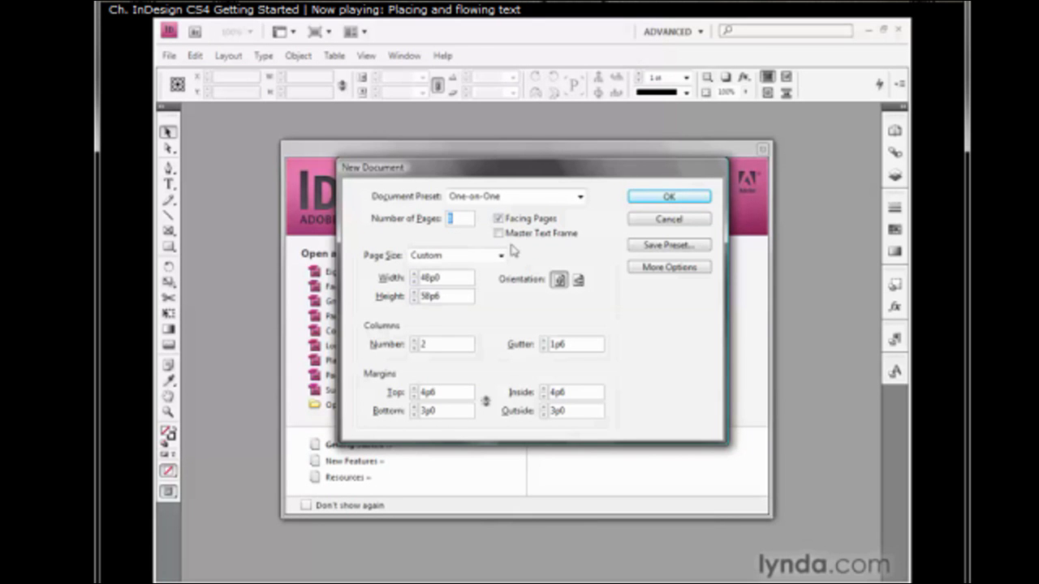
Step: Create the two-column document, then choose Formatted document.rtf from exercise files for placing
{"action": "left_click", "coordinate": [640, 200]}
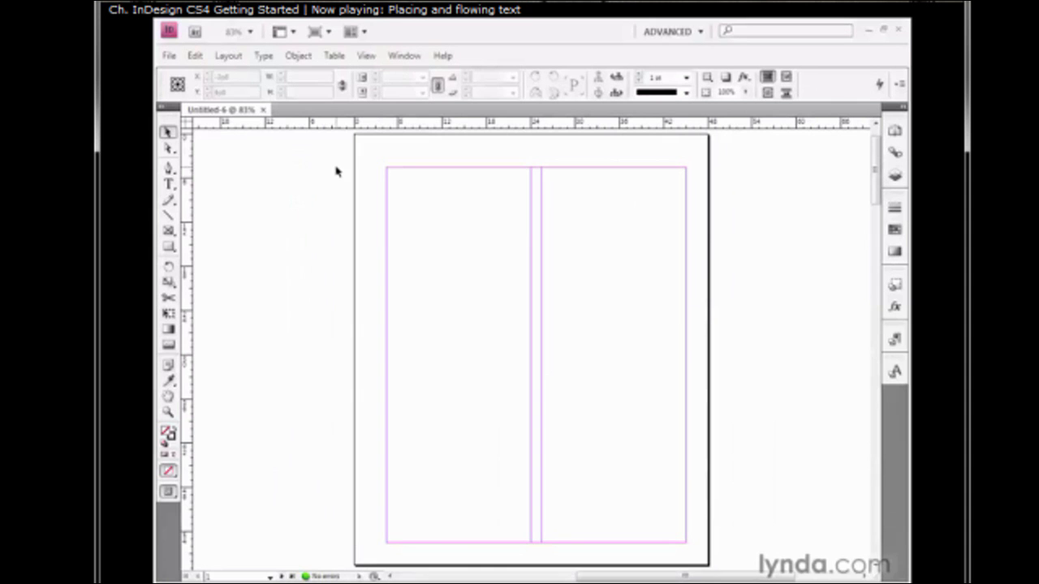
{"action": "left_click", "coordinate": [166, 56]}
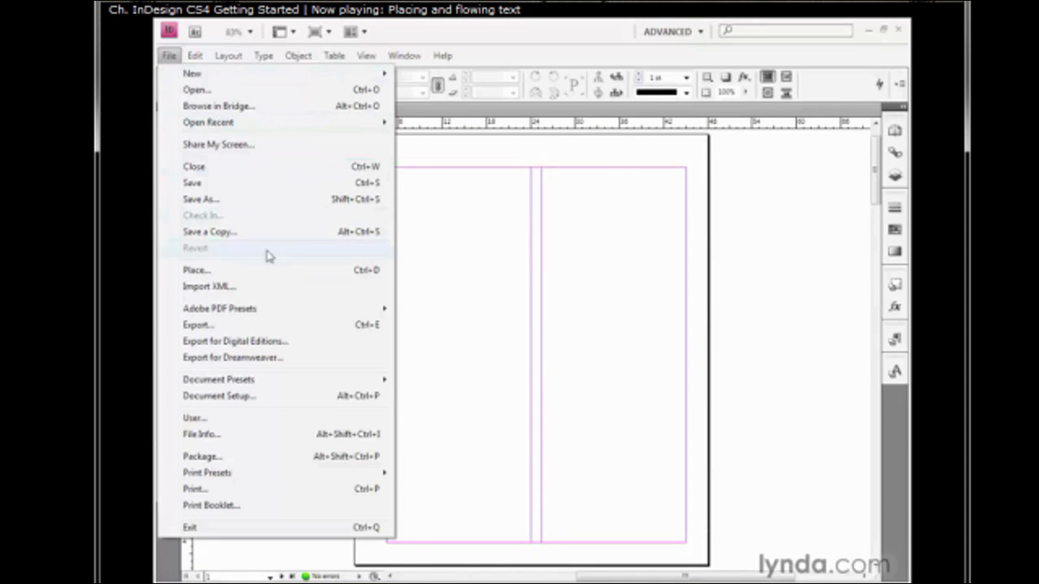
{"action": "left_click", "coordinate": [295, 271]}
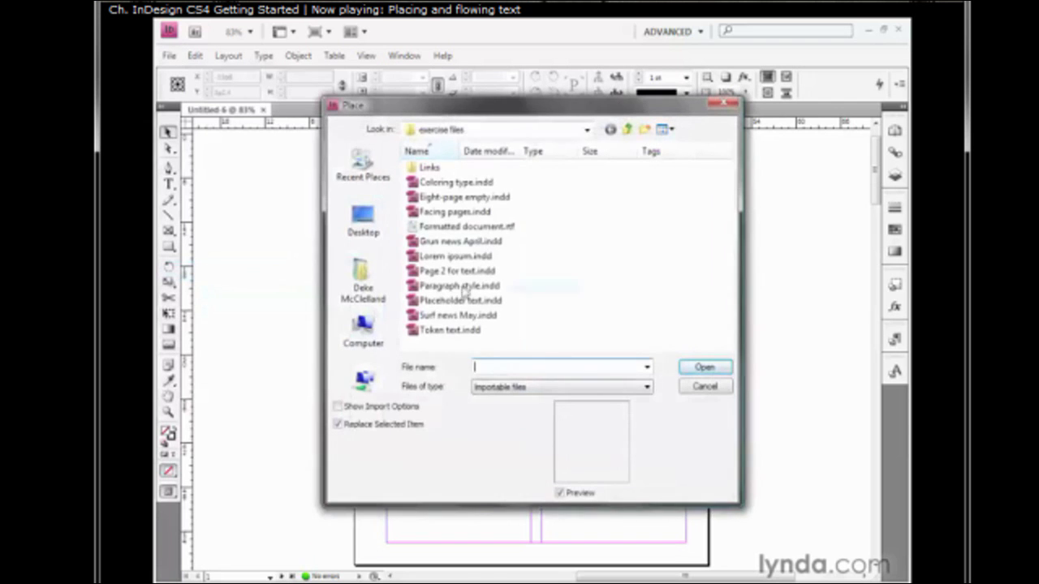
{"action": "left_click", "coordinate": [520, 229]}
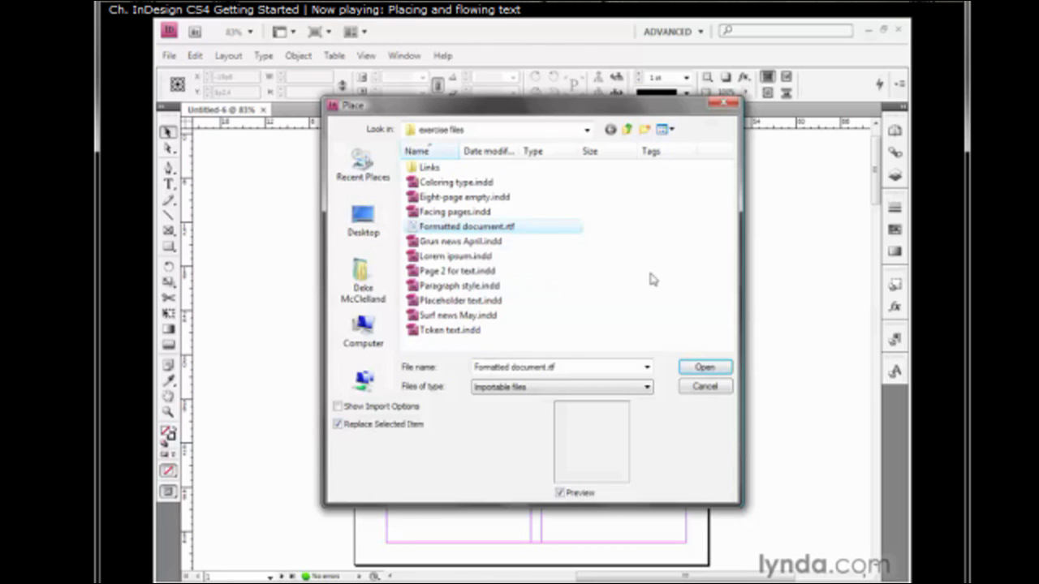
Step: Load Formatted document.rtf and place it at the top of page 1's left column
{"action": "left_click", "coordinate": [705, 369]}
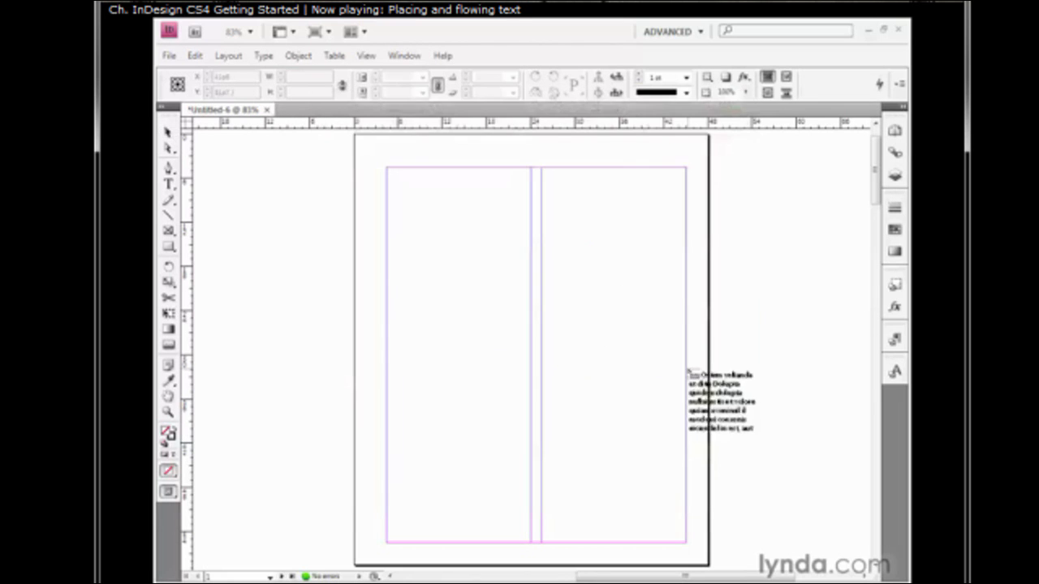
{"action": "left_click", "coordinate": [386, 169]}
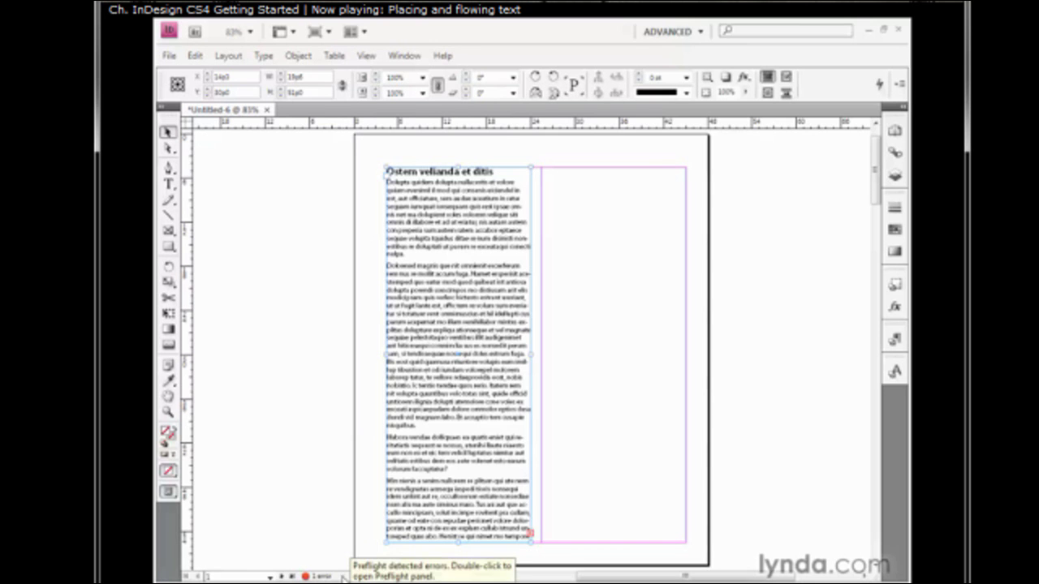
{"action": "double_click", "coordinate": [341, 577]}
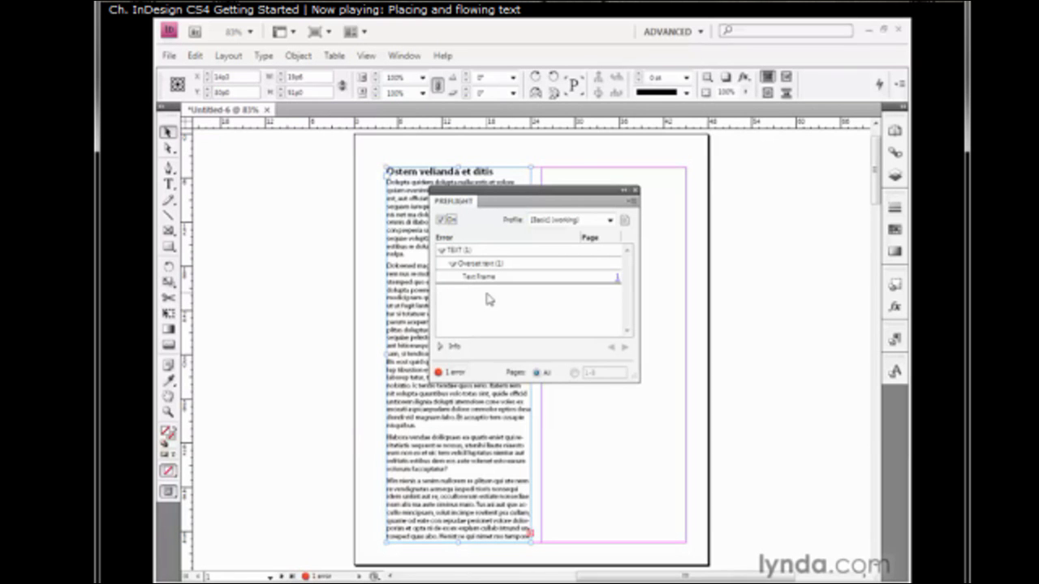
{"action": "left_click", "coordinate": [634, 191]}
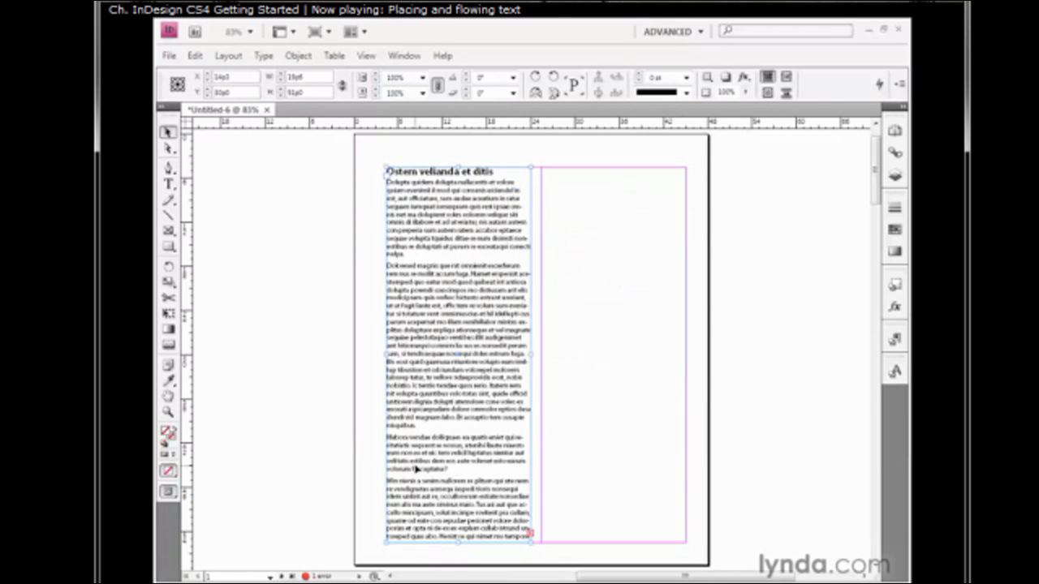
Step: Thread the overset text into page 1's right column and turn on Show Text Threads
{"action": "left_click", "coordinate": [530, 536]}
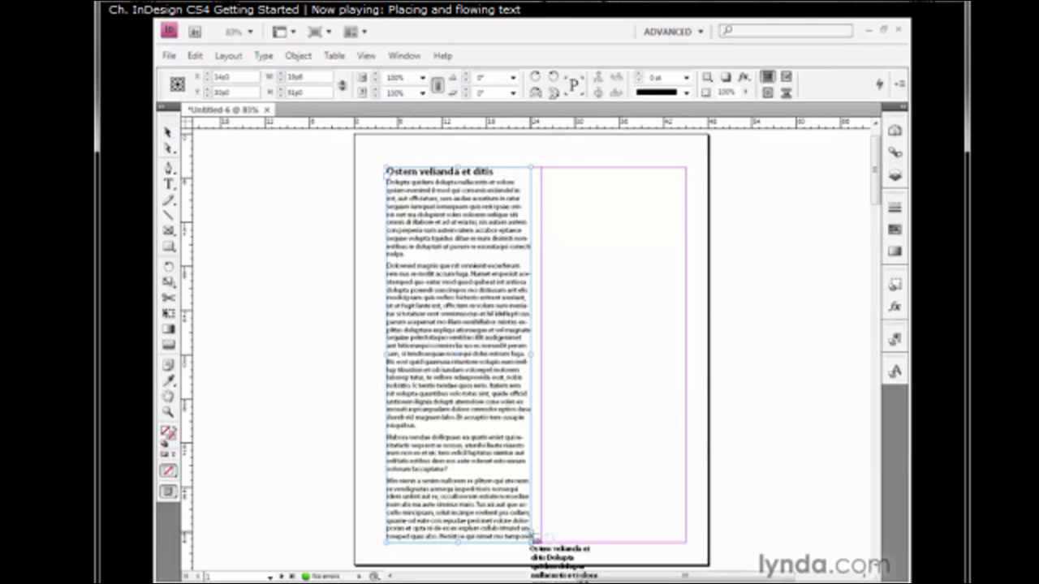
{"action": "left_click", "coordinate": [539, 170]}
{"action": "left_click_drag", "start_coordinate": [539, 169], "coordinate": [542, 170]}
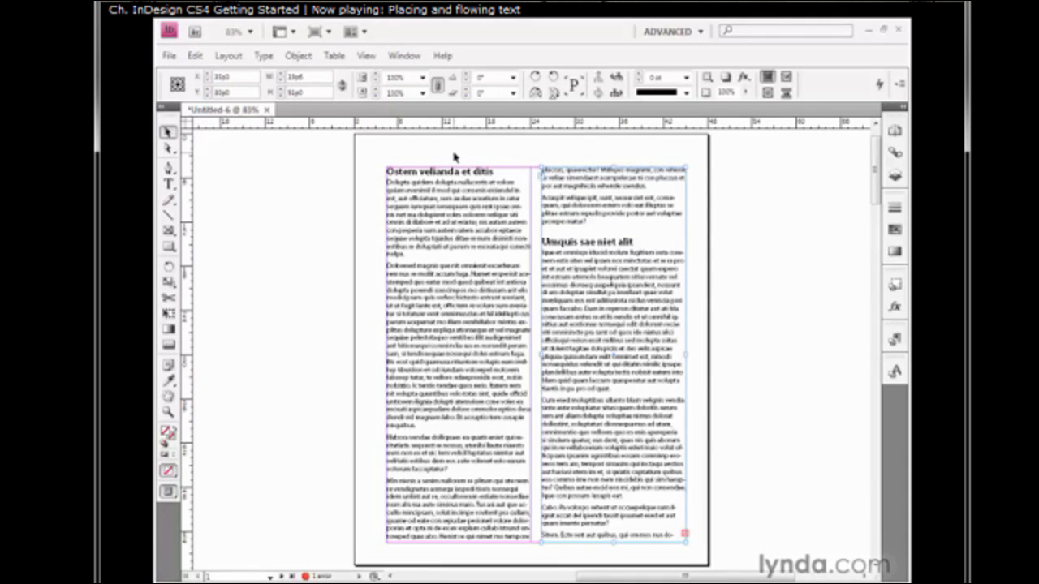
{"action": "left_click", "coordinate": [366, 57]}
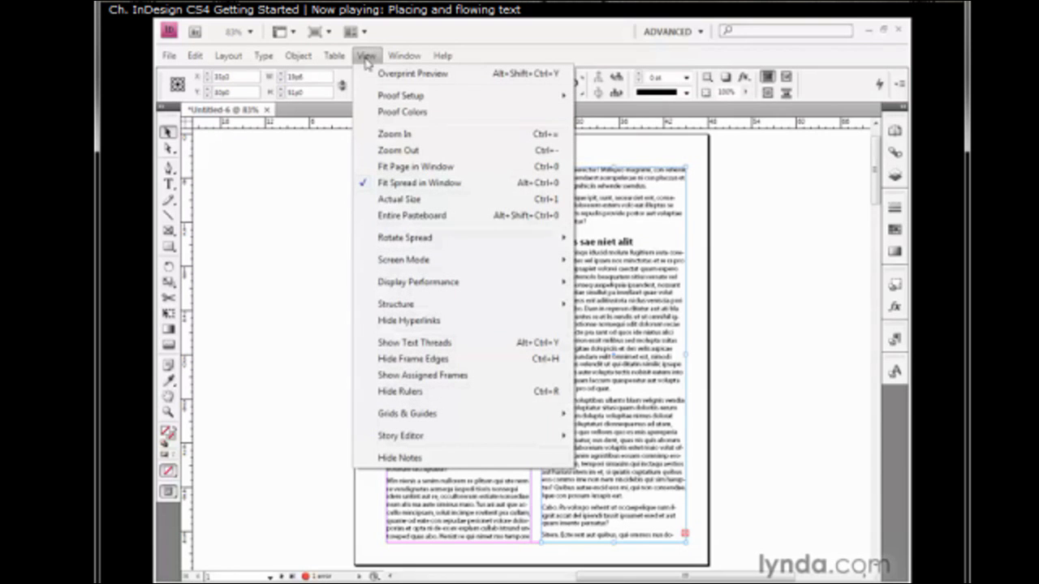
{"action": "left_click", "coordinate": [482, 348]}
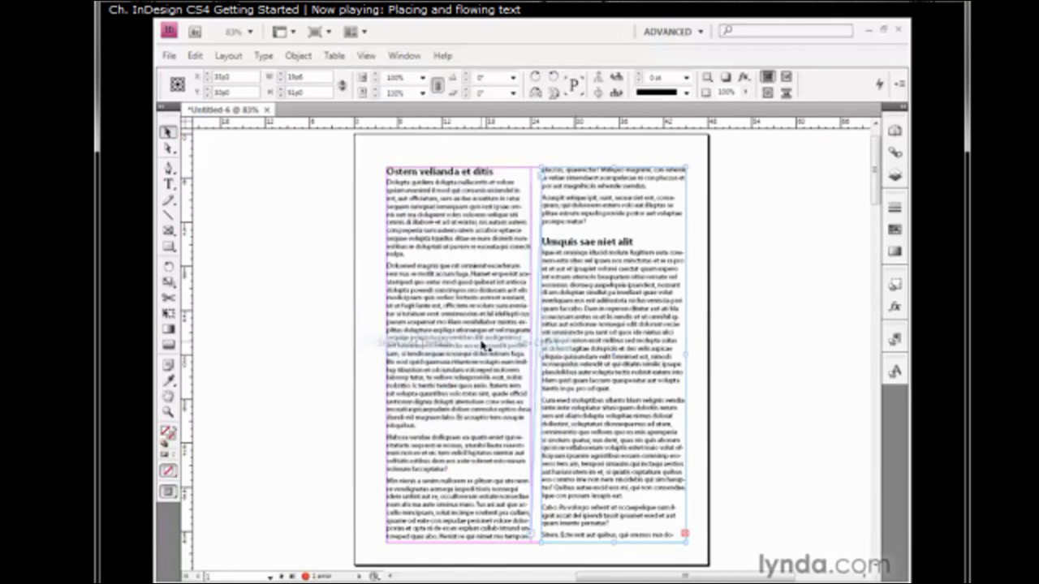
Step: Carry the right column's overset text onto the next spread's first column on page 2
{"action": "left_click", "coordinate": [685, 536]}
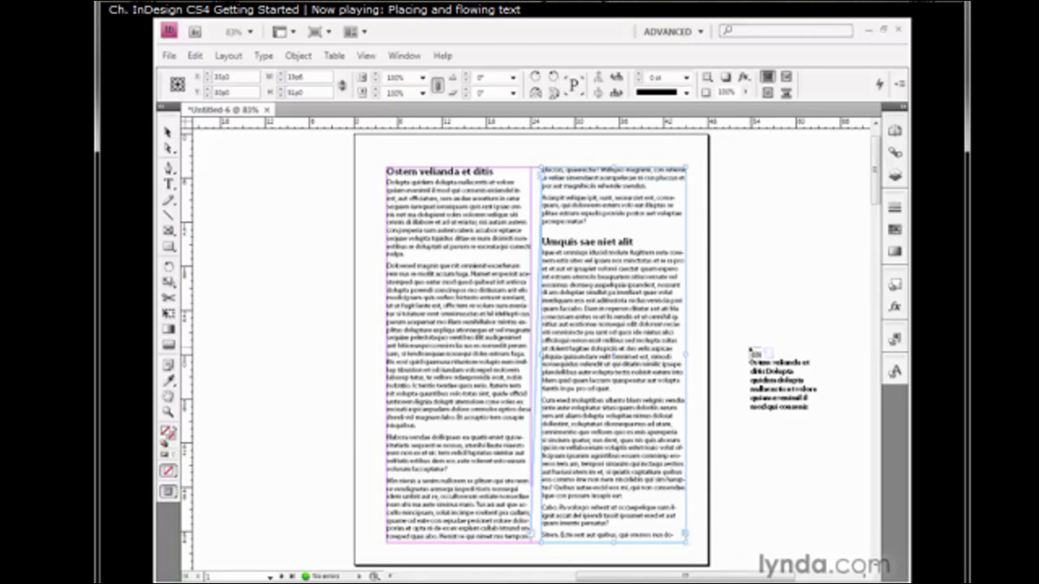
{"action": "key", "text": "alt+Page_Down"}
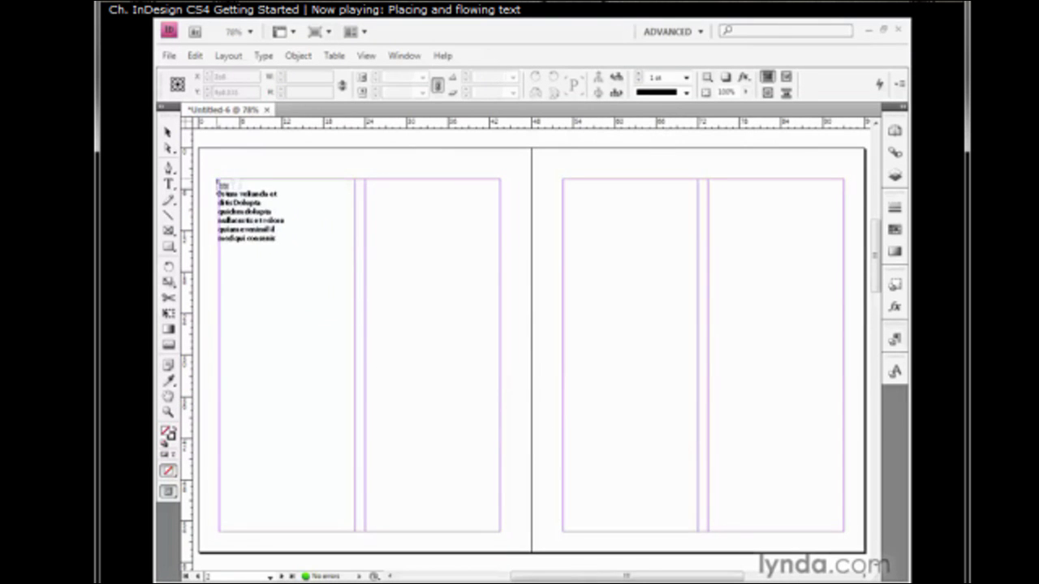
{"action": "left_click", "coordinate": [220, 181]}
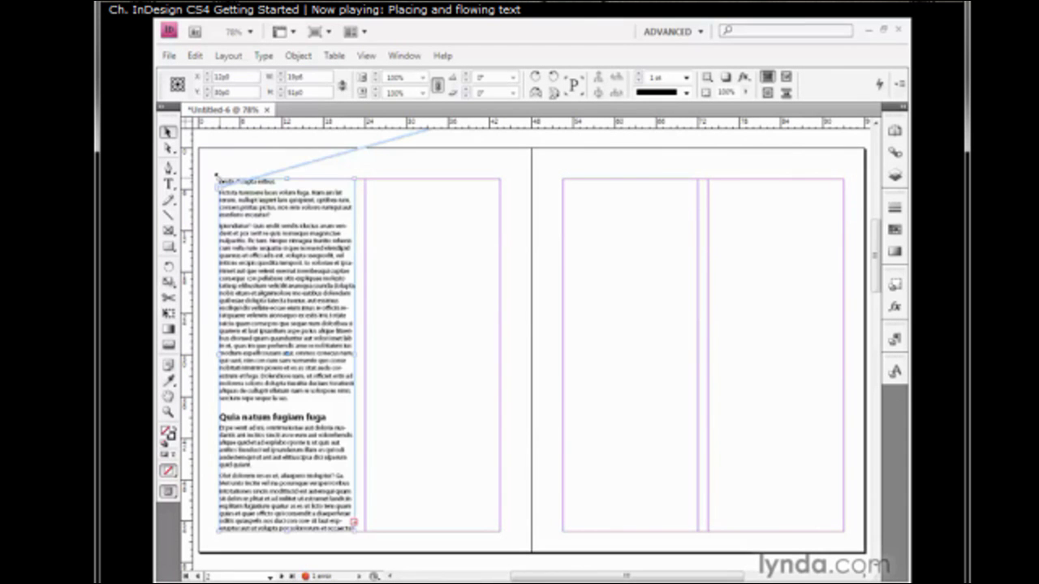
{"action": "scroll", "coordinate": [469, 221], "scroll_direction": "up", "scroll_amount": 5}
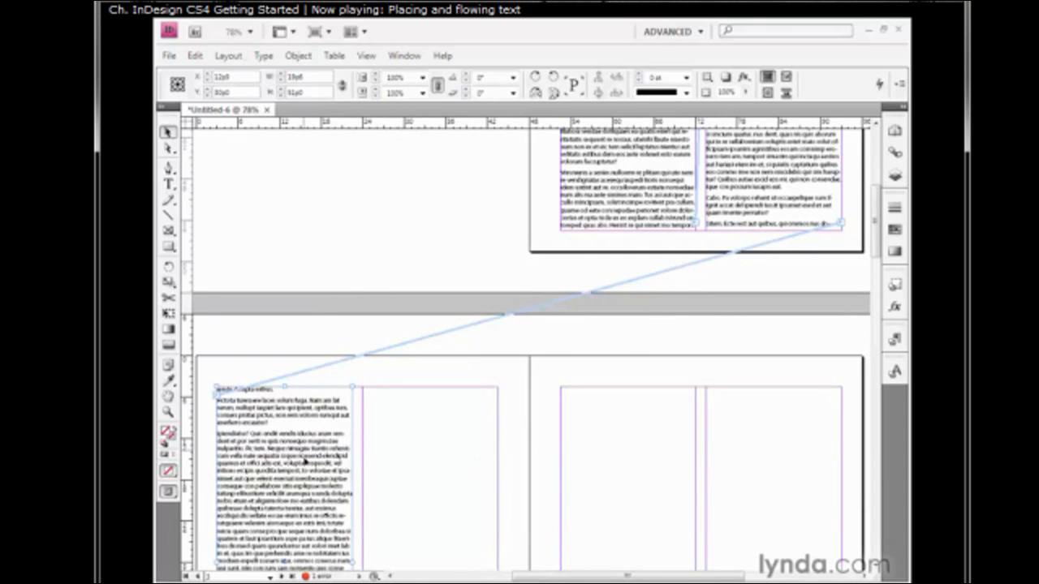
{"action": "scroll", "coordinate": [309, 496], "scroll_direction": "down", "scroll_amount": 5}
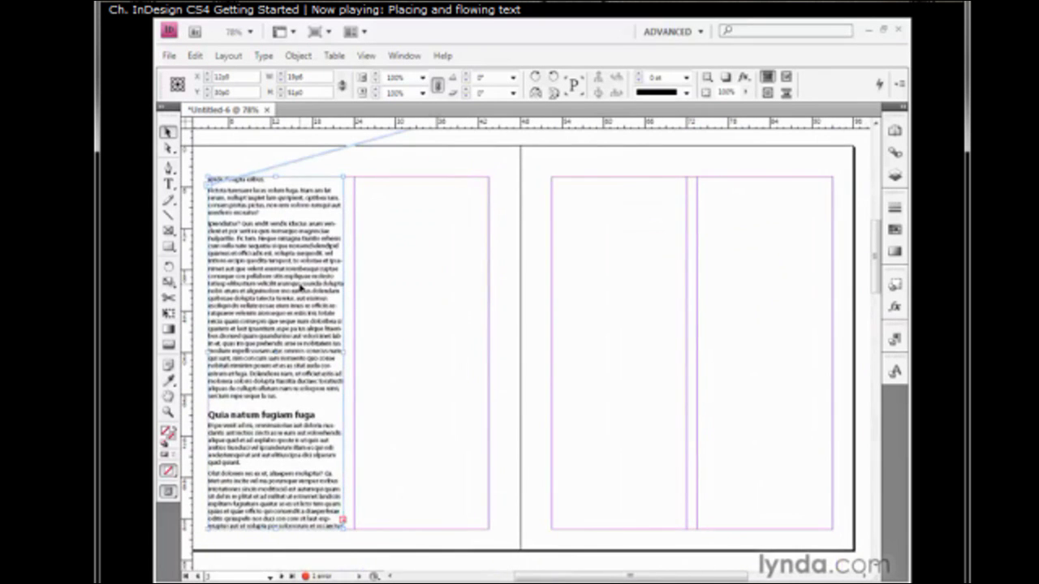
Step: Add two stacked threaded text frames in page 2's second column, the lower one in its lower half
{"action": "left_click", "coordinate": [342, 520]}
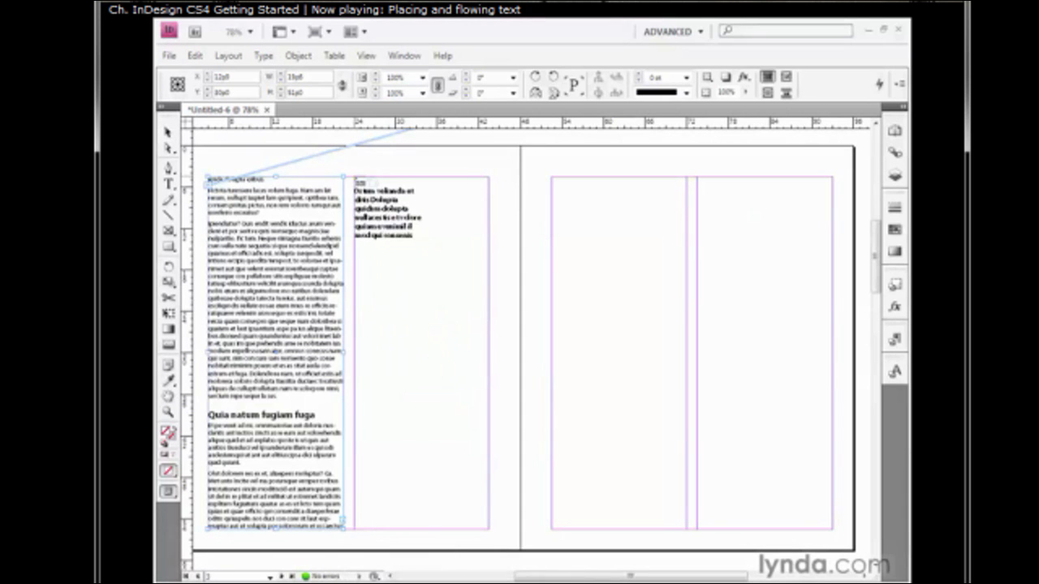
{"action": "mouse_move", "coordinate": [355, 177]}
{"action": "left_mouse_down"}
{"action": "mouse_move", "coordinate": [452, 262]}
{"action": "mouse_move", "coordinate": [507, 329]}
{"action": "left_mouse_up"}
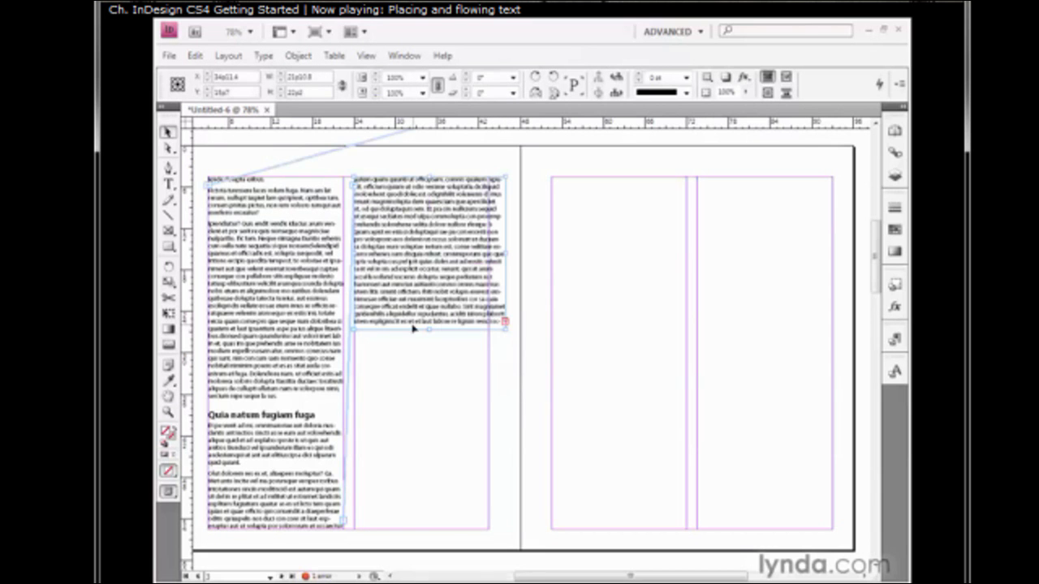
{"action": "left_click", "coordinate": [504, 323]}
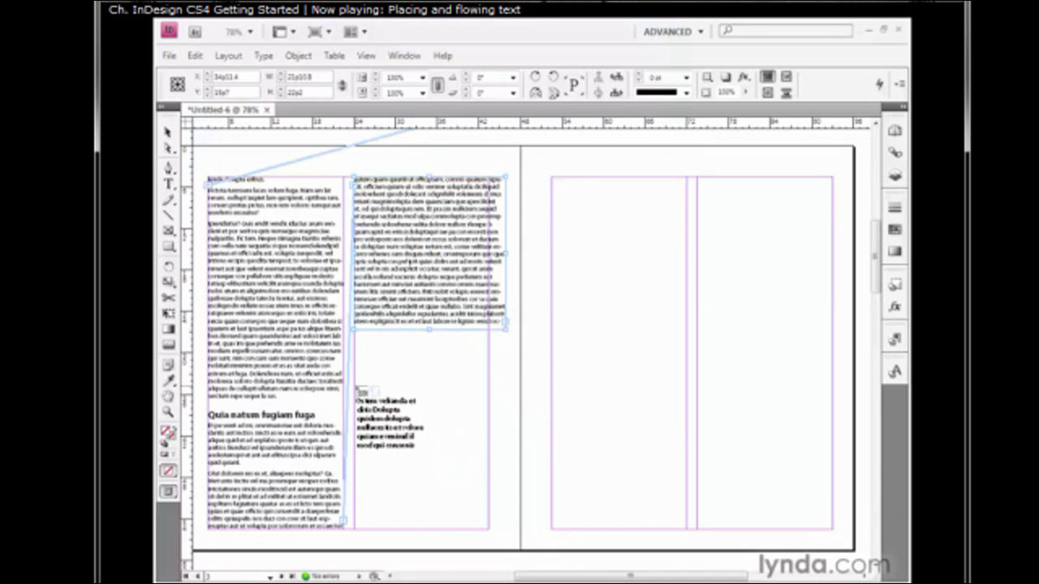
{"action": "left_click", "coordinate": [357, 388]}
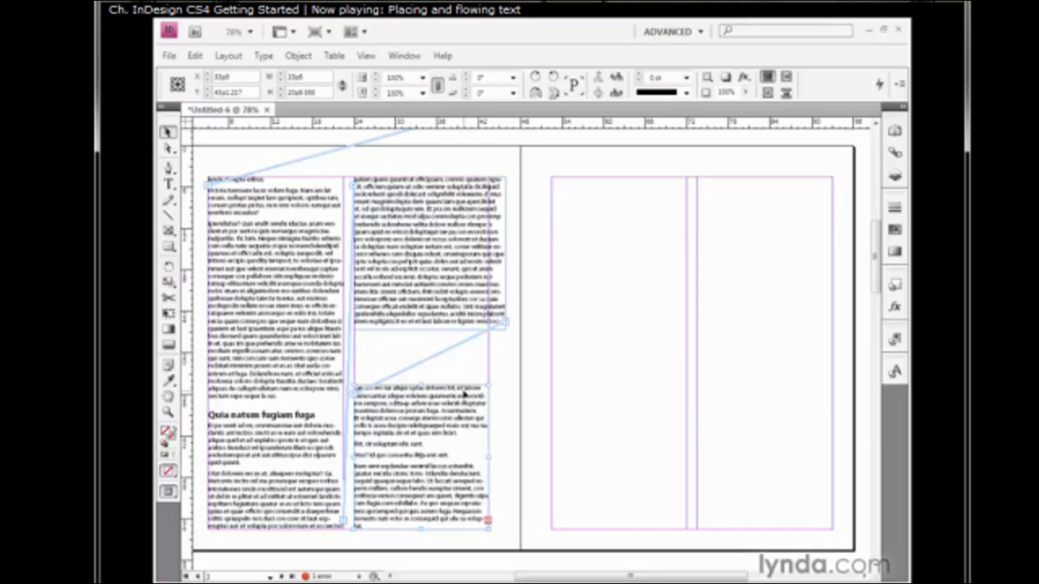
Step: Flow the text into both page 3 columns, then the next spread's first column
{"action": "left_click", "coordinate": [488, 520]}
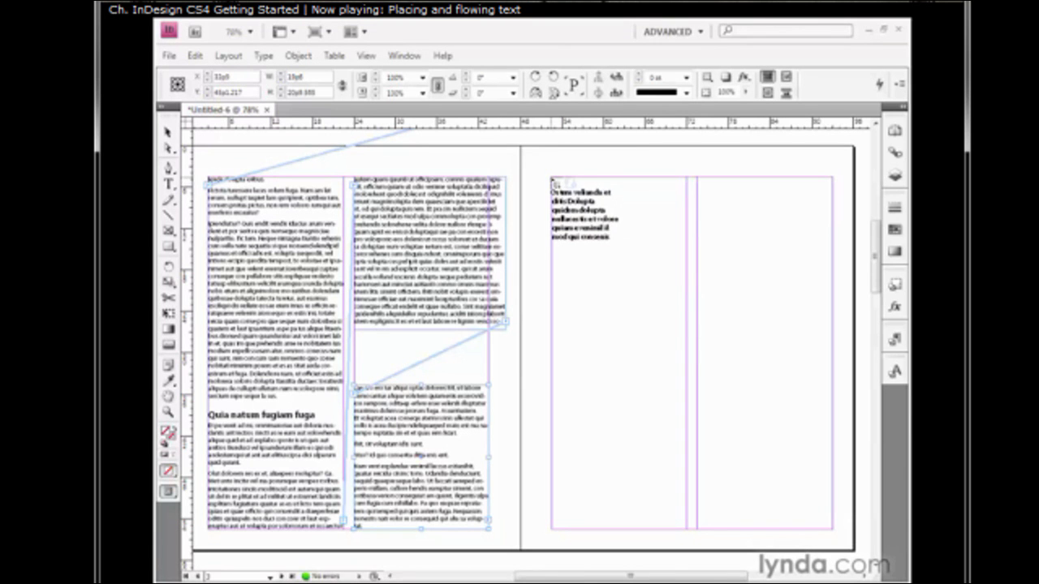
{"action": "left_click", "coordinate": [554, 182]}
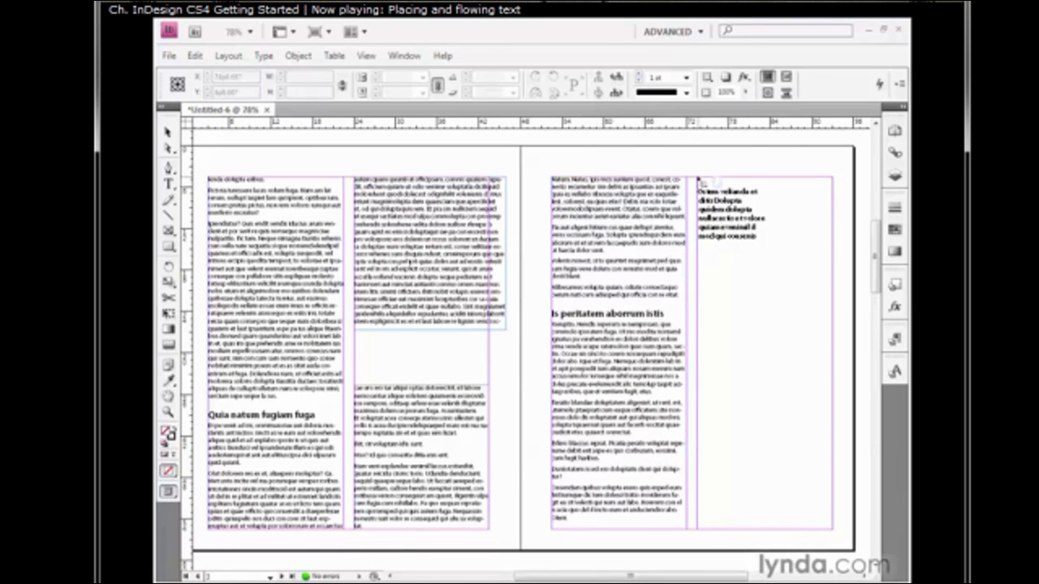
{"action": "left_click", "coordinate": [700, 181]}
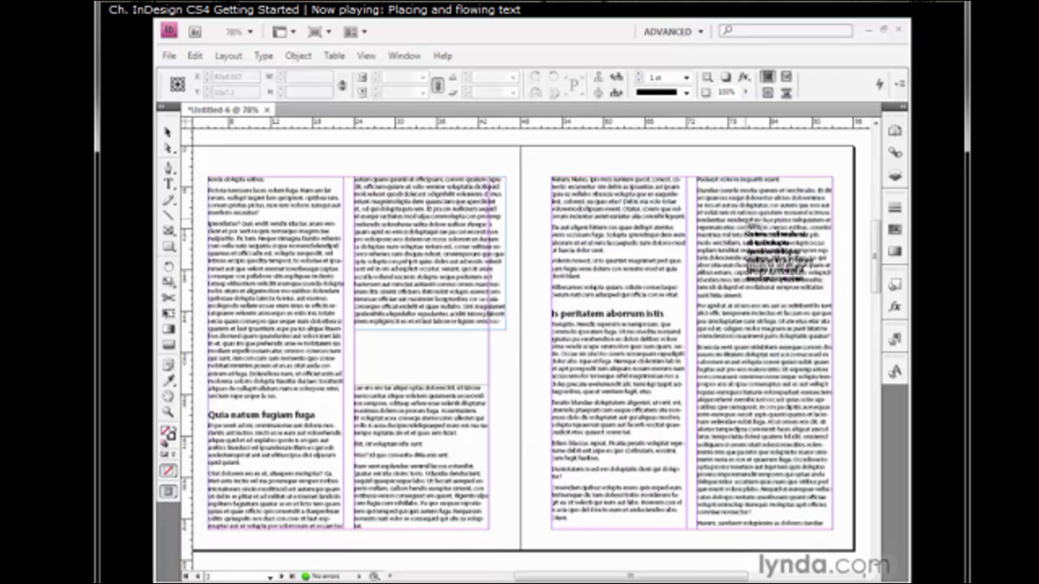
{"action": "key", "text": "ctrl+z"}
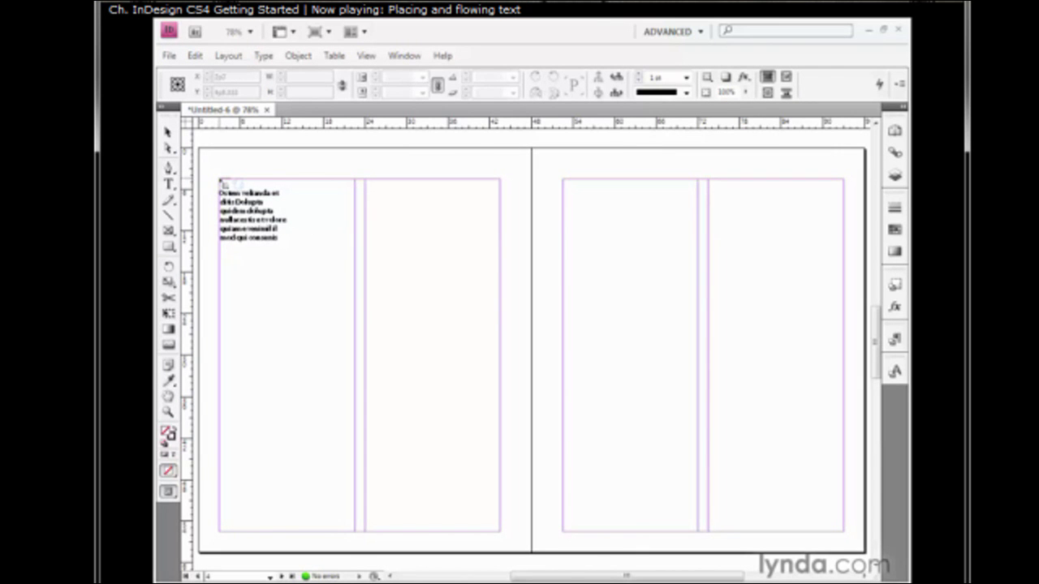
{"action": "left_click", "coordinate": [220, 182], "text": "alt"}
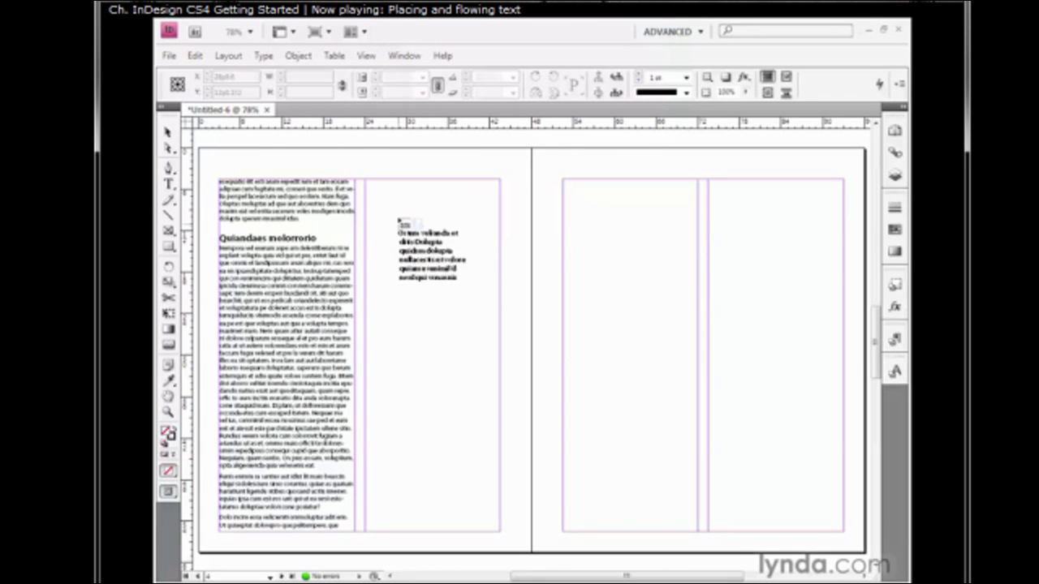
Step: Shift-click column two to autoflow the rest, adding pages, then go to Layout > Last Page
{"action": "left_click_drag", "start_coordinate": [399, 220], "coordinate": [349, 576]}
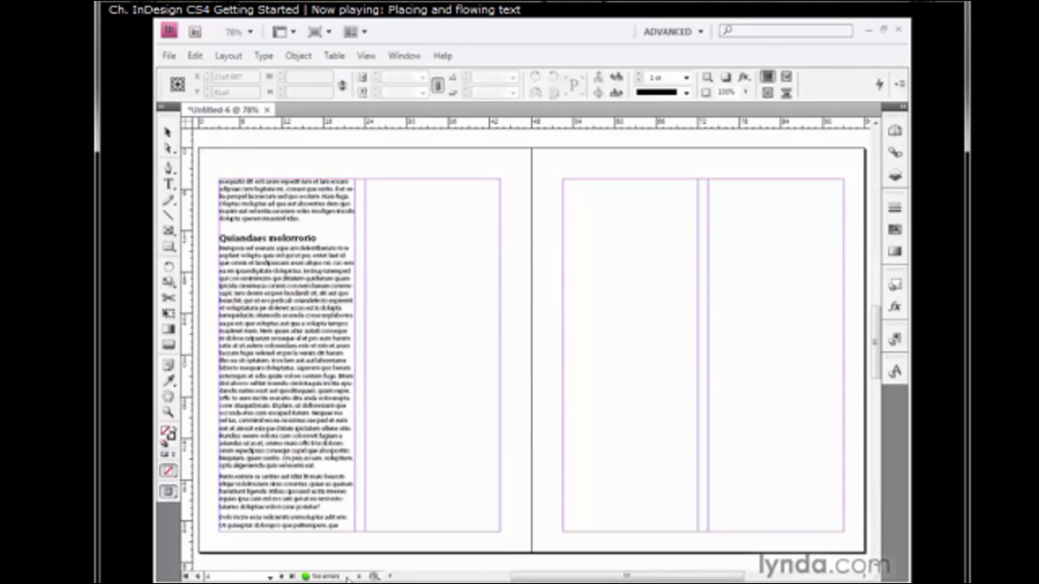
{"action": "left_click_drag", "start_coordinate": [346, 579], "coordinate": [369, 186]}
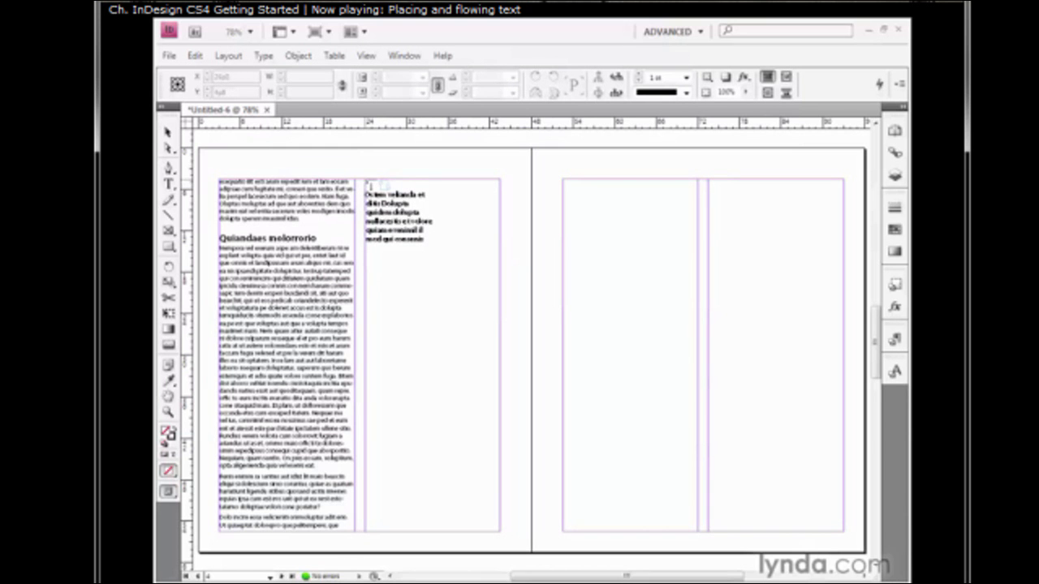
{"action": "left_click", "coordinate": [369, 186], "text": "shift"}
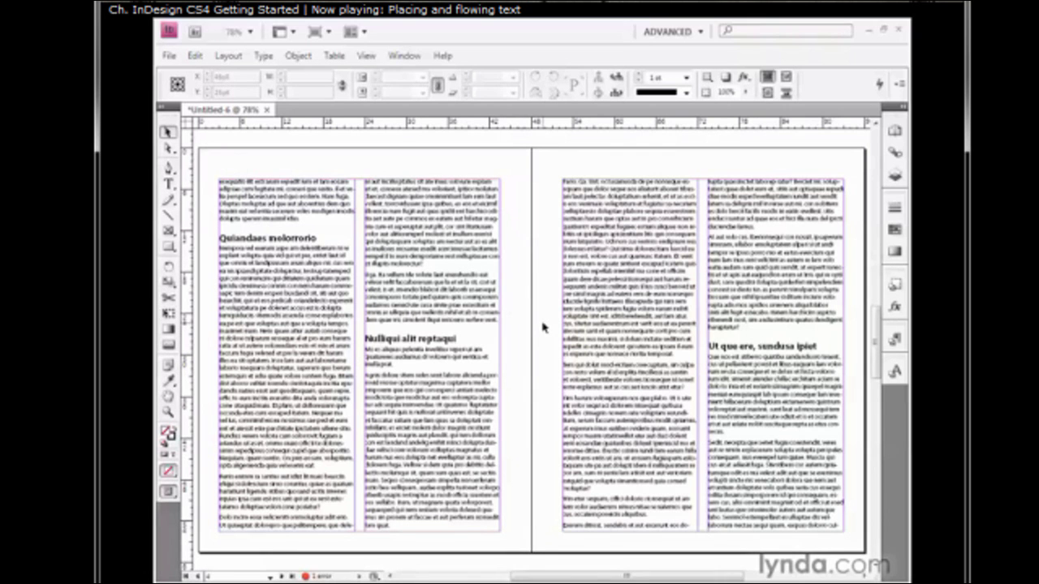
{"action": "left_click", "coordinate": [225, 60]}
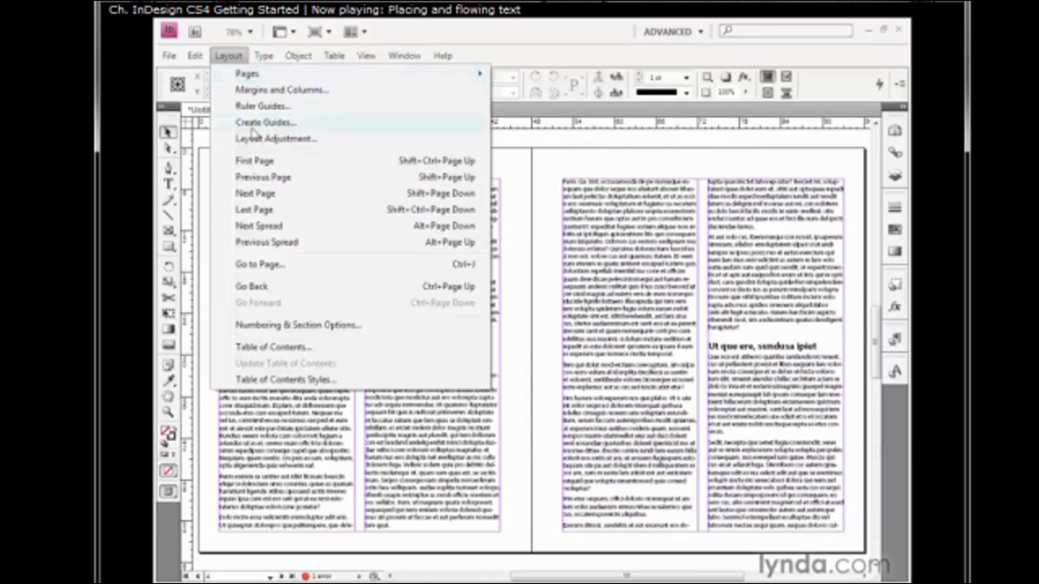
{"action": "left_click", "coordinate": [354, 213]}
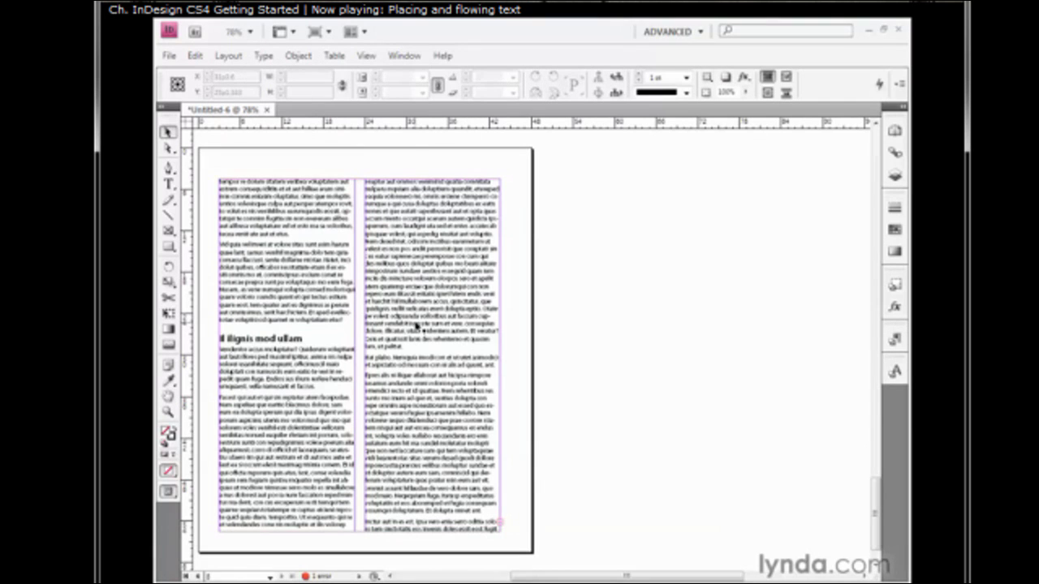
Step: Delete the last page's right-column frame and autoflow the overset text from that column onward
{"action": "left_click", "coordinate": [443, 289]}
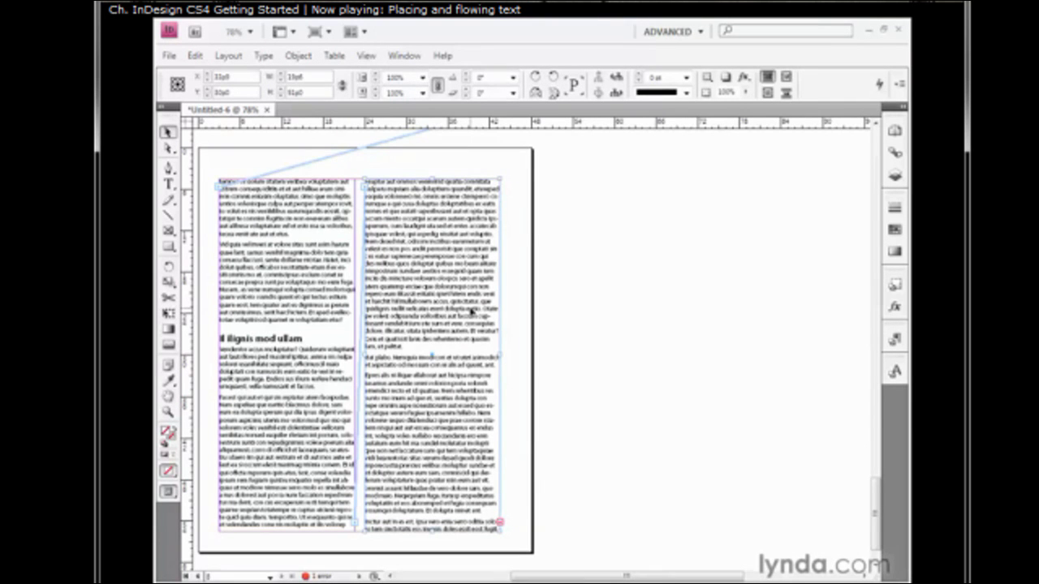
{"action": "key", "text": "Delete"}
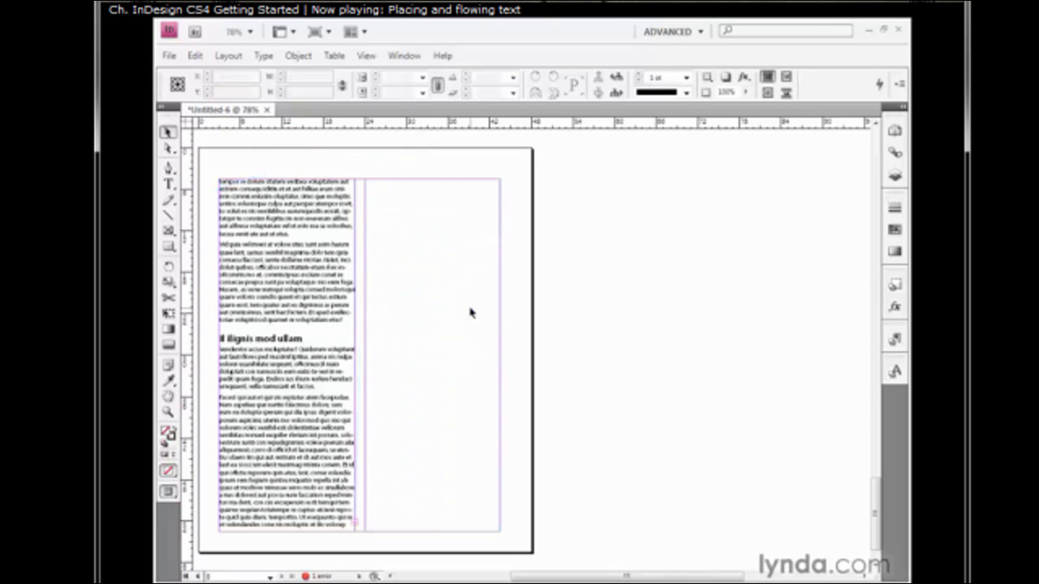
{"action": "left_click", "coordinate": [357, 526]}
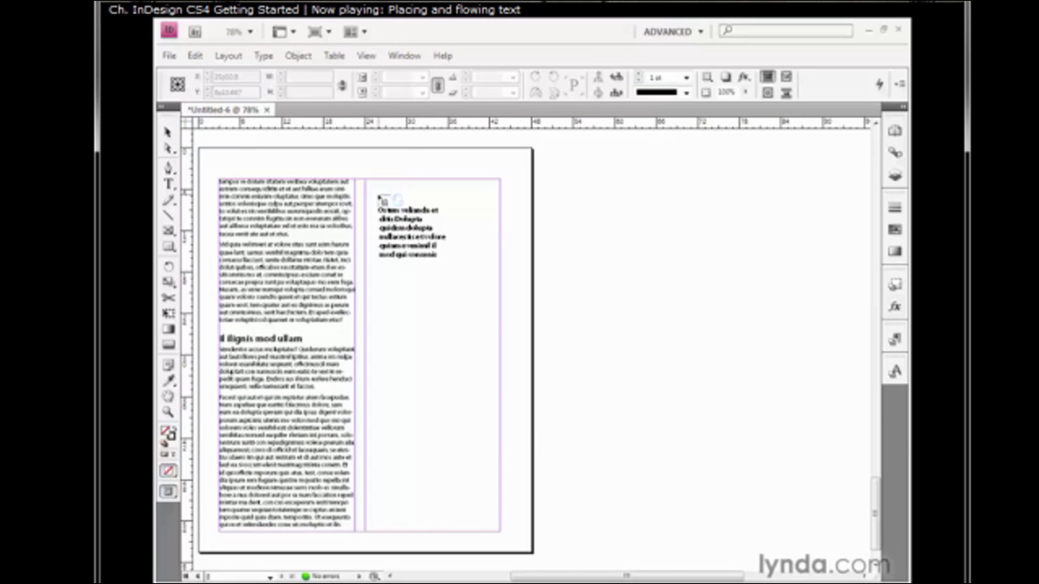
{"action": "left_click", "coordinate": [367, 181]}
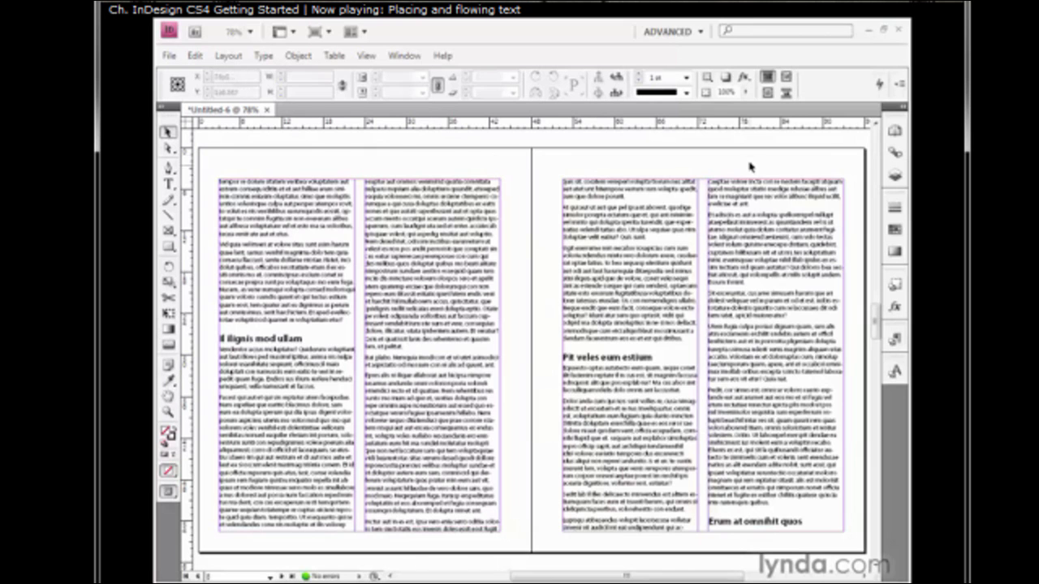
Step: Jump to spread 18-19 via the Pages panel and open the Paragraph Styles panel
{"action": "left_click", "coordinate": [896, 134]}
{"action": "scroll", "coordinate": [862, 422], "scroll_direction": "down", "scroll_amount": 2}
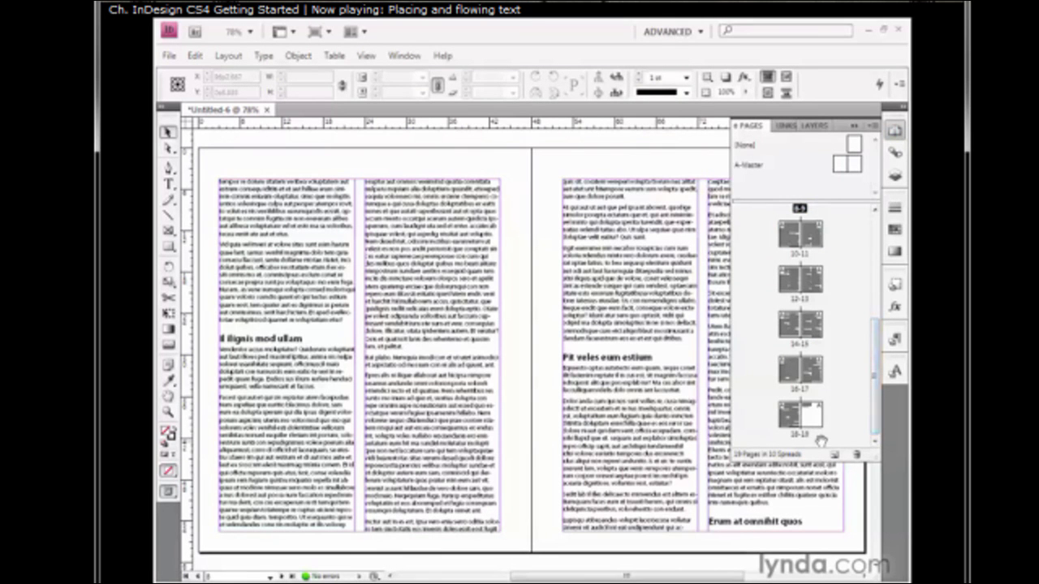
{"action": "double_click", "coordinate": [801, 434]}
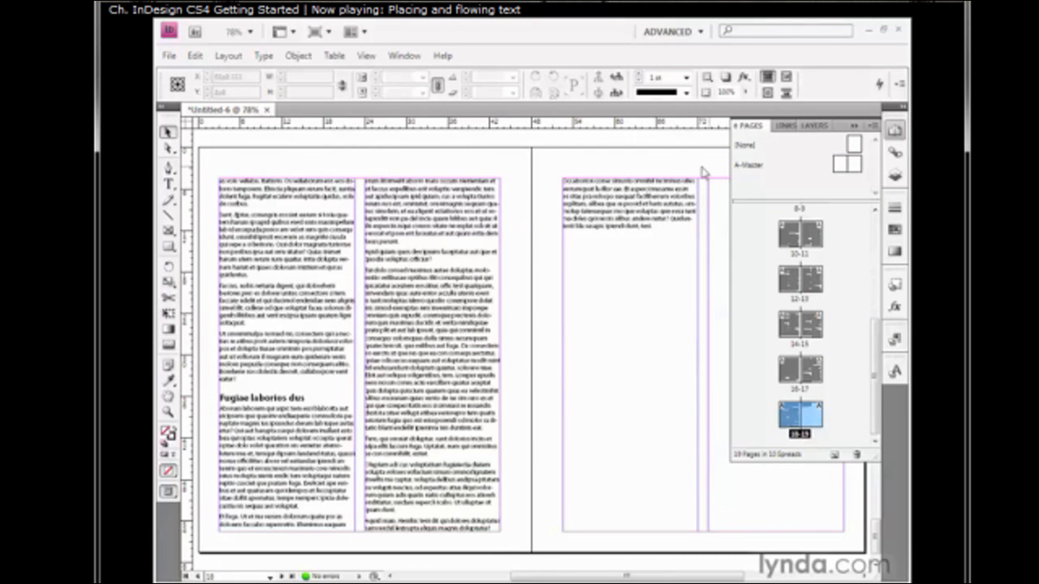
{"action": "left_click", "coordinate": [612, 282]}
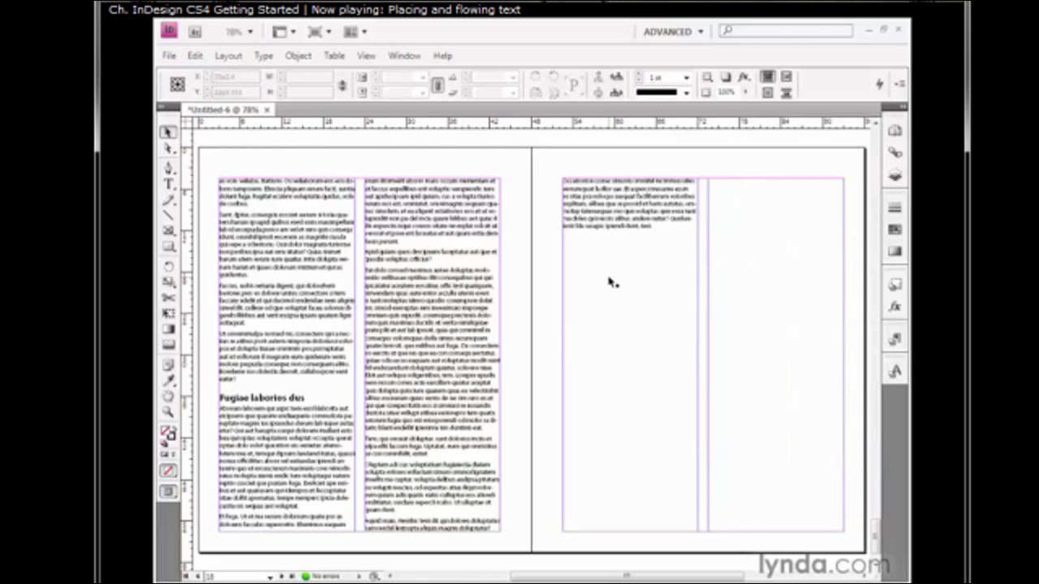
{"action": "left_click", "coordinate": [893, 341]}
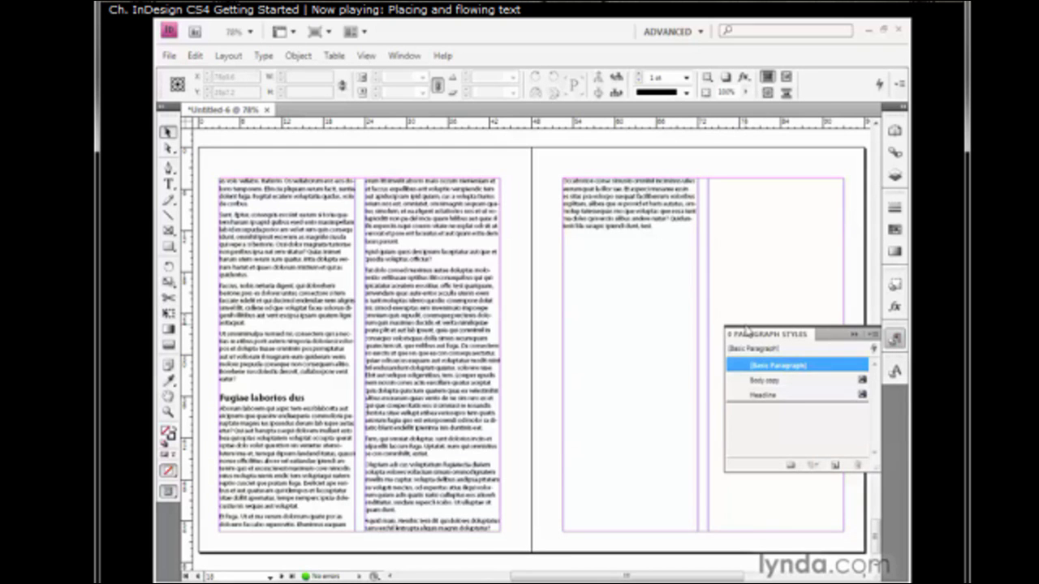